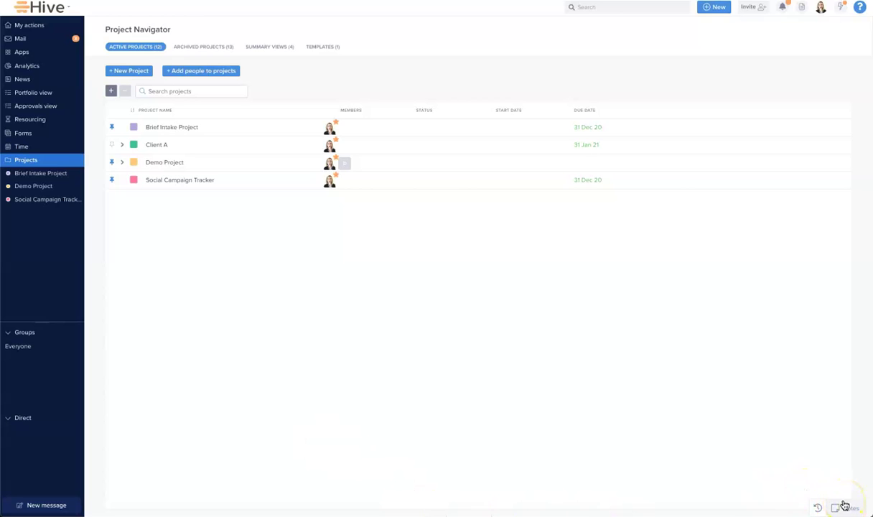
- Open the notes side panel briefly, then close it again
{"action": "left_click", "coordinate": [845, 506]}
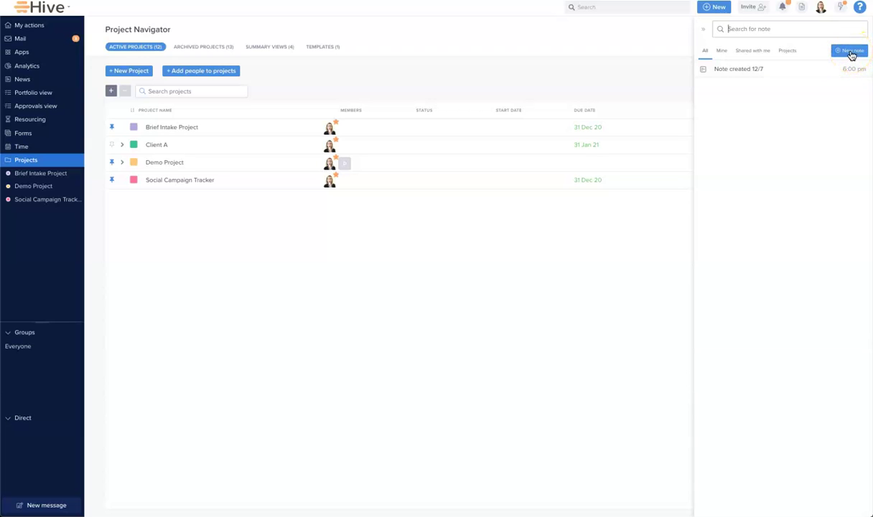
{"action": "left_click", "coordinate": [704, 30]}
- Open Social Campaign Tracker, scroll to Project Notes, and create a new note
{"action": "left_click", "coordinate": [200, 182]}
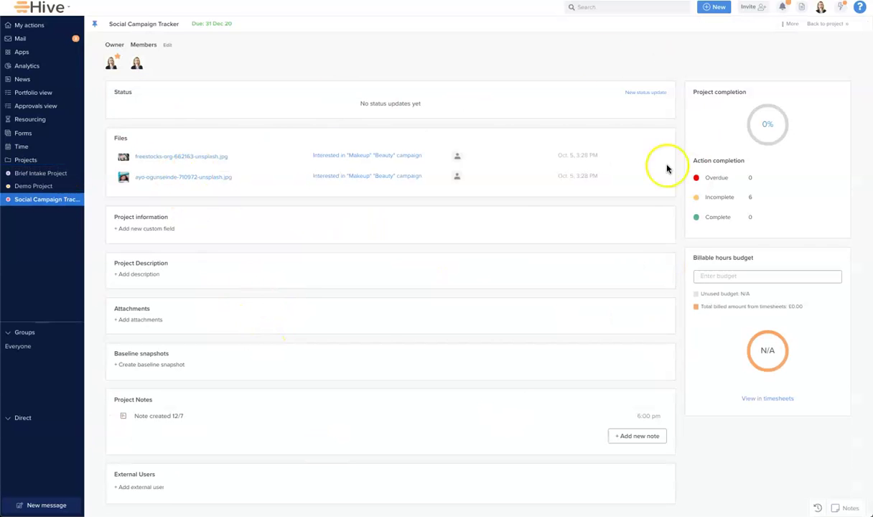
{"action": "scroll", "coordinate": [413, 334], "scroll_direction": "down", "scroll_amount": 1}
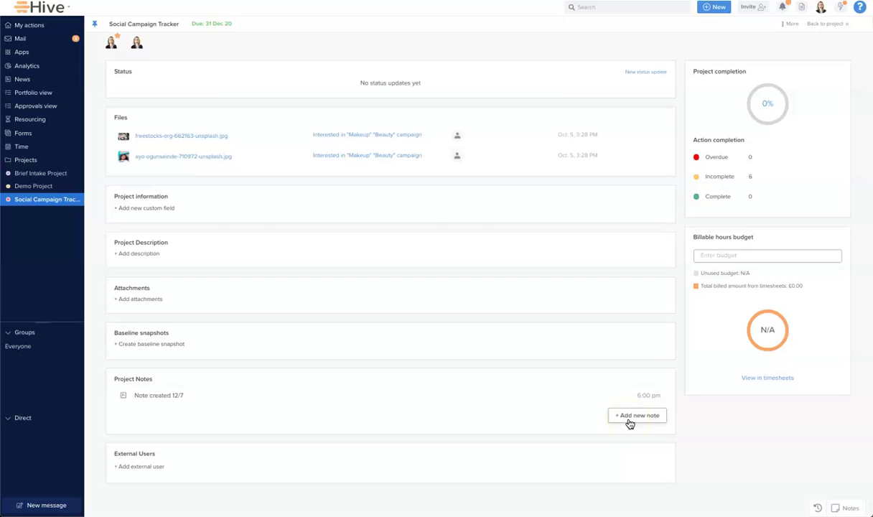
{"action": "left_click", "coordinate": [630, 420]}
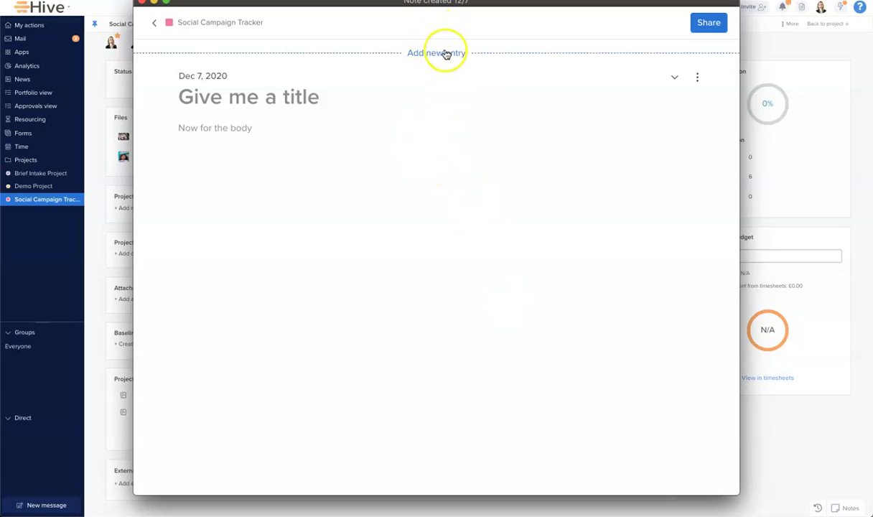
- Add a blank entry, fold the older entry, and title it 'Weekly Meeting Agenda'
{"action": "left_click", "coordinate": [408, 54]}
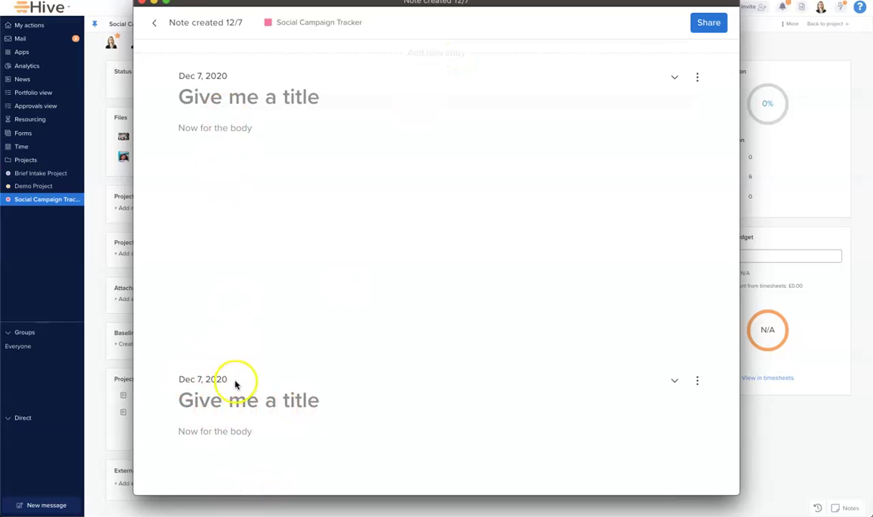
{"action": "left_click", "coordinate": [674, 381]}
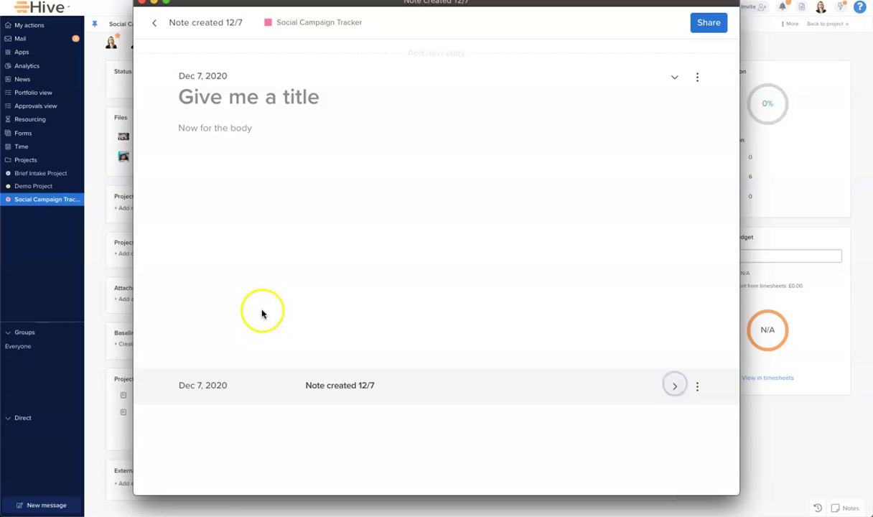
{"action": "left_click", "coordinate": [229, 98]}
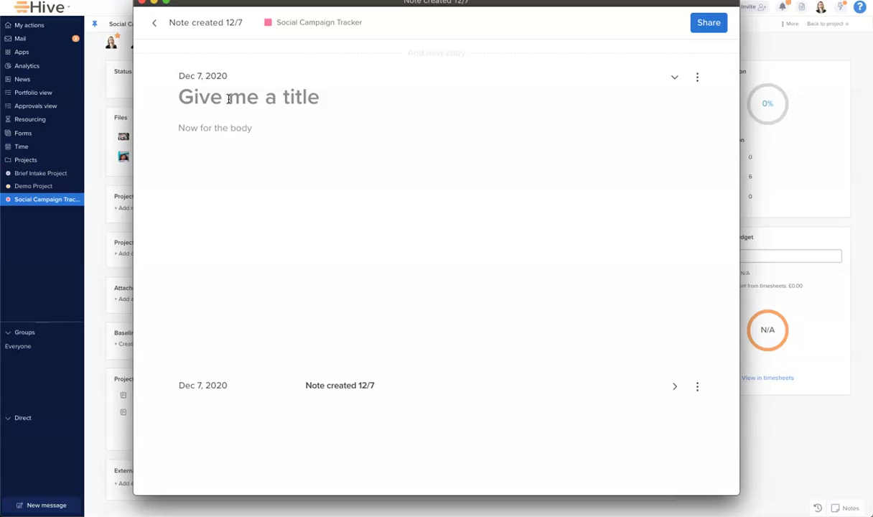
{"action": "type", "text": "Weely"}
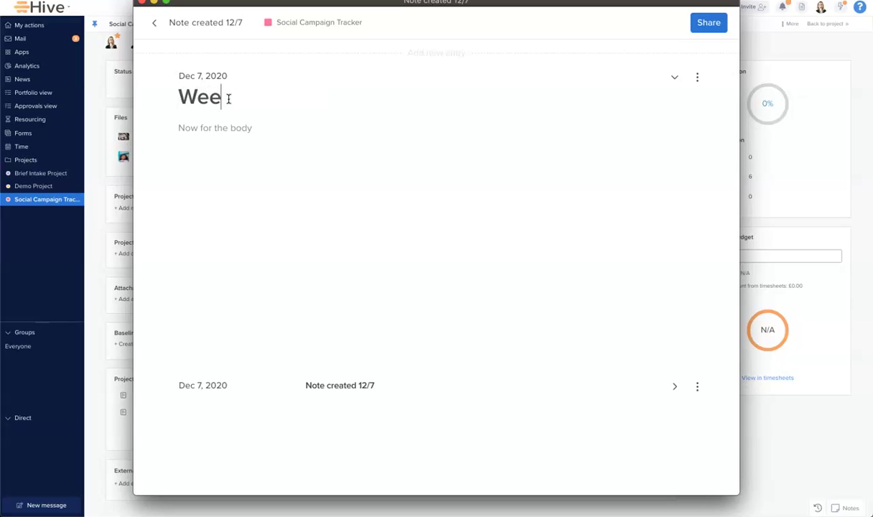
{"action": "key", "text": "BackSpace"}
{"action": "key", "text": "BackSpace"}
{"action": "key", "text": "BackSpace"}
{"action": "type", "text": "kly Meeting"}
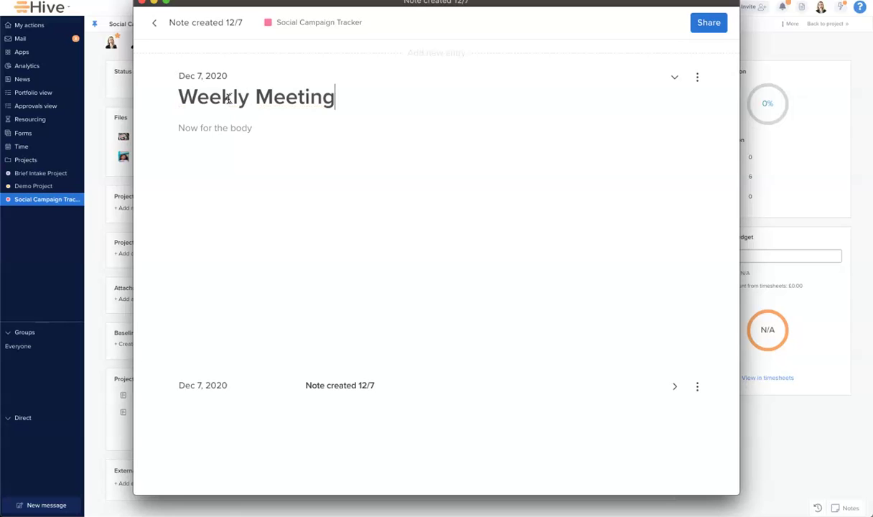
{"action": "type", "text": " Agenda"}
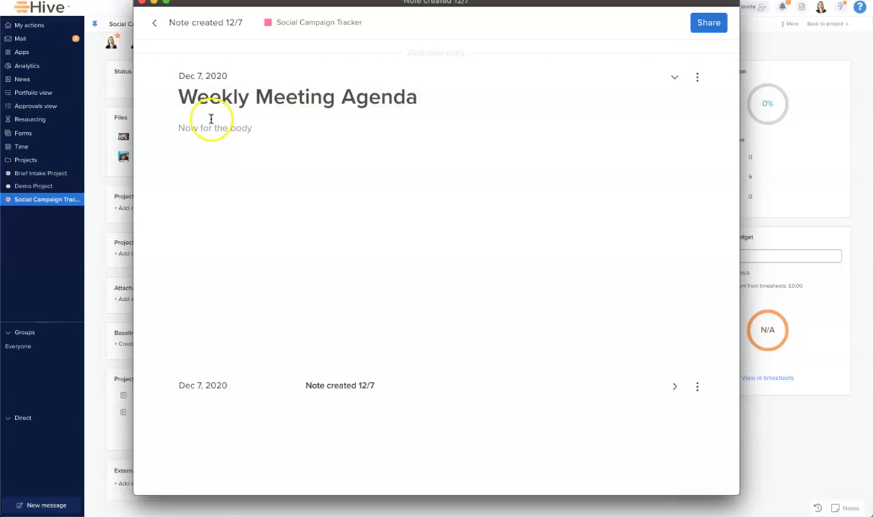
{"action": "left_click", "coordinate": [210, 128]}
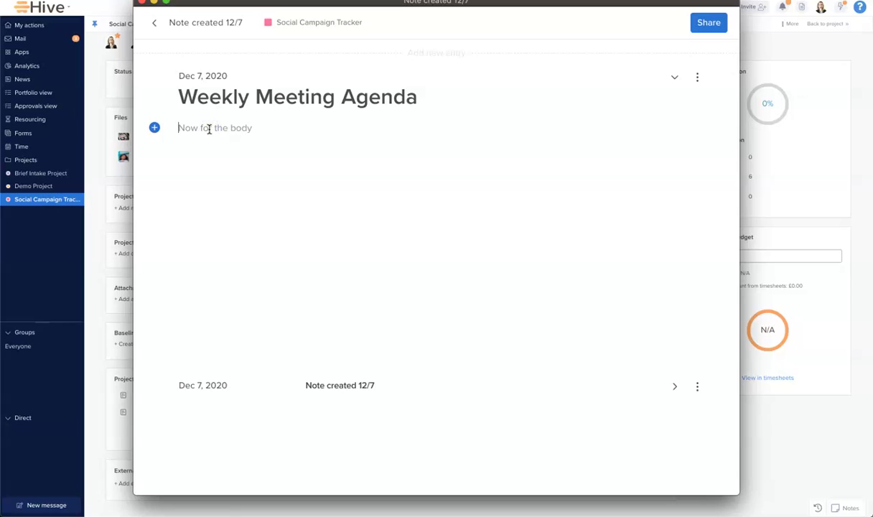
- Type Agenda plus Completed this week, Whats up next, Risks as a numbered list
{"action": "type", "text": "Agenda "}
{"action": "type", "text": "Completed"}
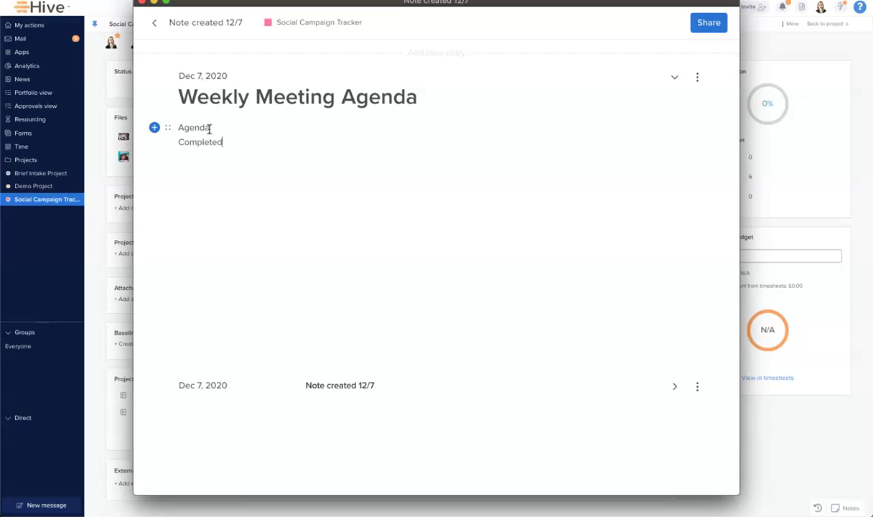
{"action": "type", "text": " this week "}
{"action": "type", "text": "Whats up next"}
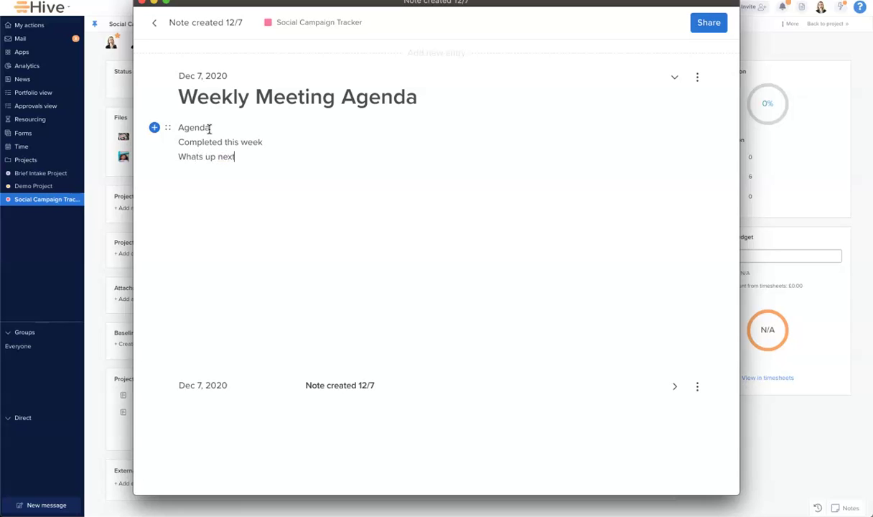
{"action": "key", "text": "Return"}
{"action": "type", "text": "Risks"}
{"action": "left_click", "coordinate": [284, 201]}
{"action": "left_click_drag", "start_coordinate": [204, 172], "coordinate": [178, 144]}
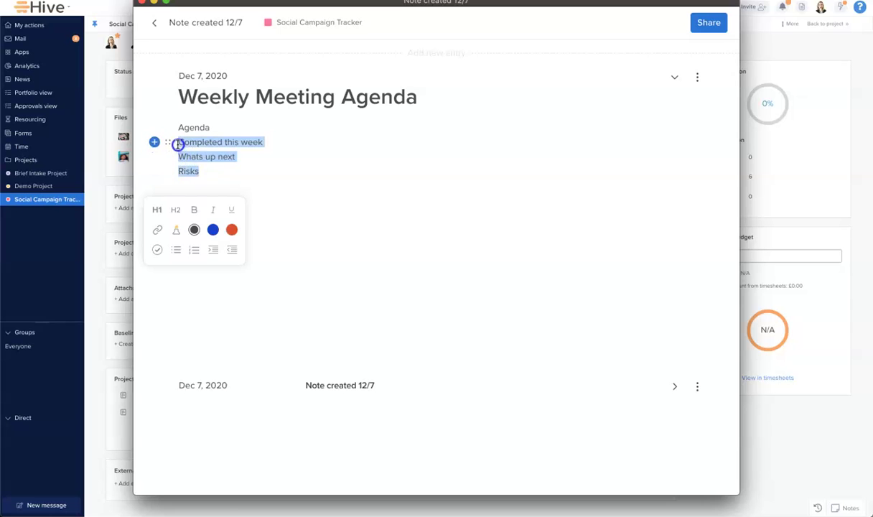
{"action": "left_click", "coordinate": [193, 249]}
{"action": "left_click", "coordinate": [275, 251]}
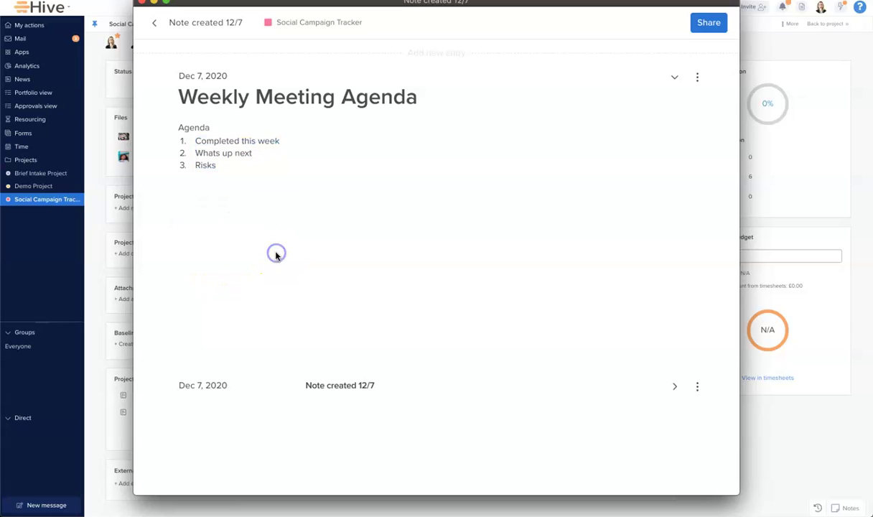
- Bold the Agenda heading and start a plain line after the list
{"action": "left_click_drag", "start_coordinate": [222, 131], "coordinate": [179, 130]}
{"action": "key", "text": "super+b"}
{"action": "left_click", "coordinate": [282, 170]}
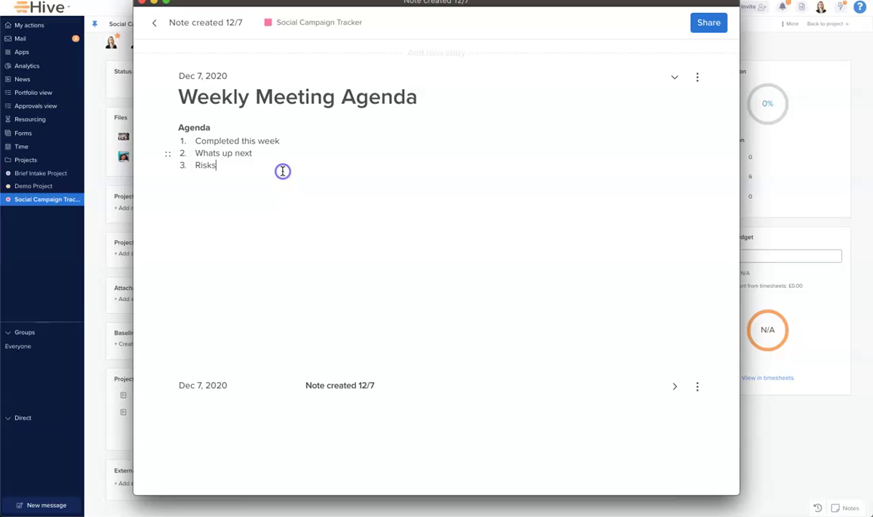
{"action": "left_click", "coordinate": [282, 170]}
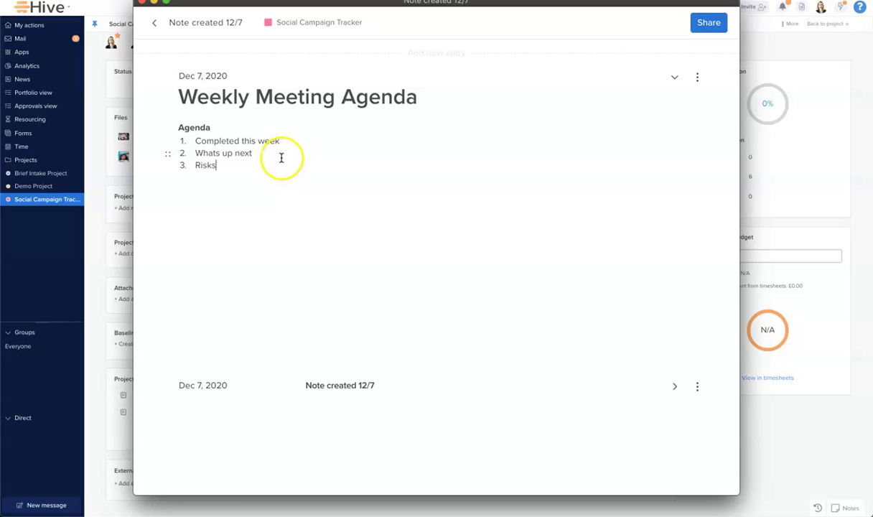
{"action": "key", "text": "Return"}
{"action": "key", "text": "Return"}
- Type 'Next Steps' and a line about updating report numbers and sending them to a colleague
{"action": "type", "text": "Next Steps"}
{"action": "type", "text": "ee to"}
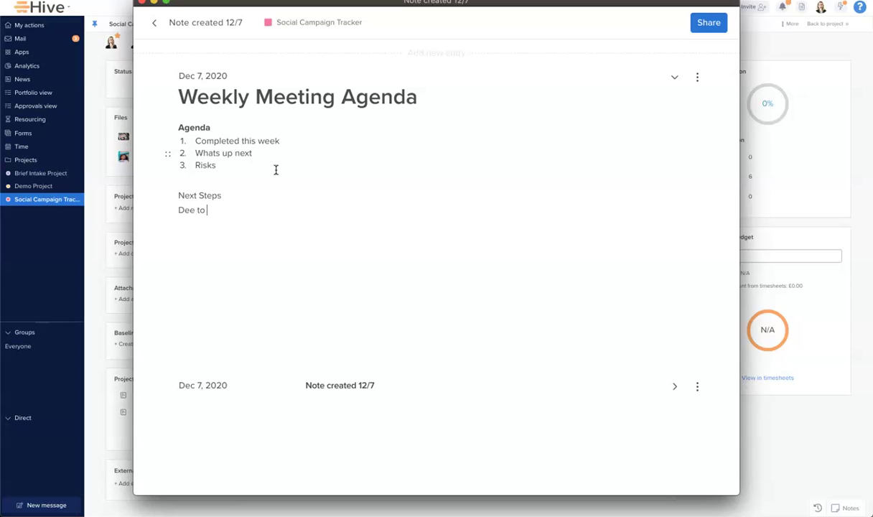
{"action": "type", "text": " update repor numbers and send to Eric"}
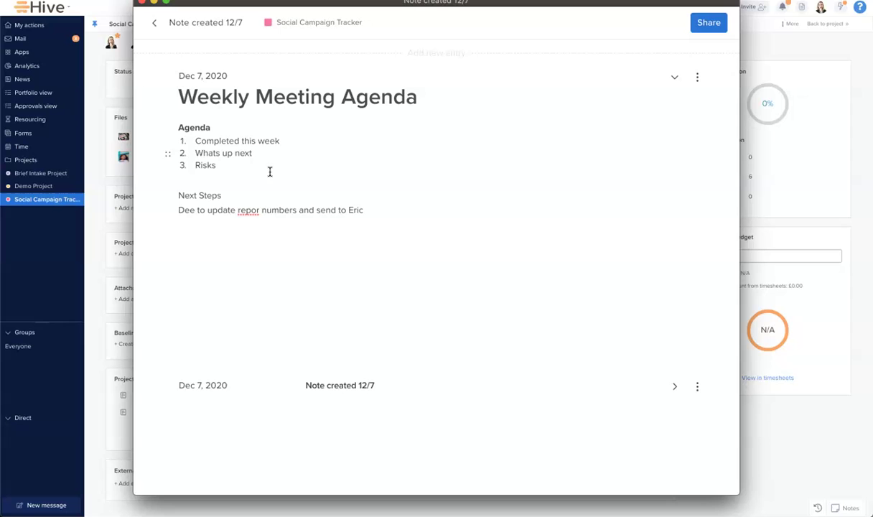
{"action": "left_click", "coordinate": [259, 210]}
{"action": "type", "text": "t"}
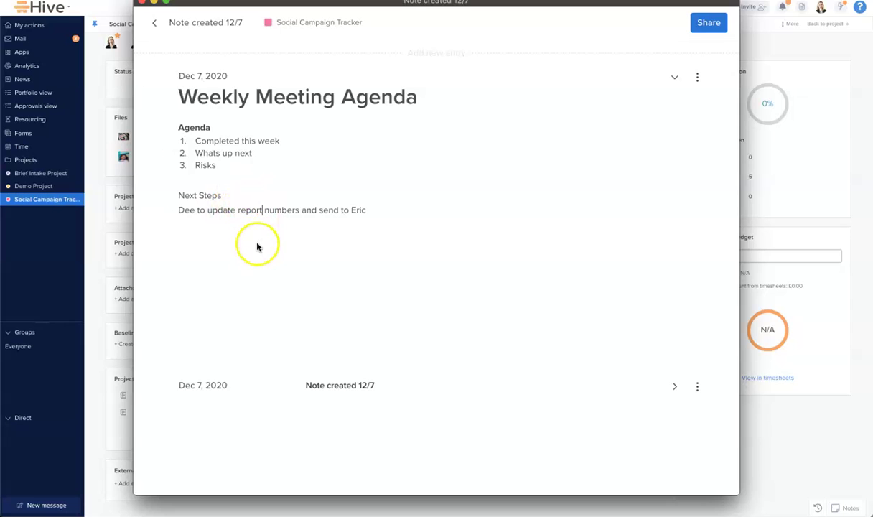
{"action": "left_click", "coordinate": [393, 211]}
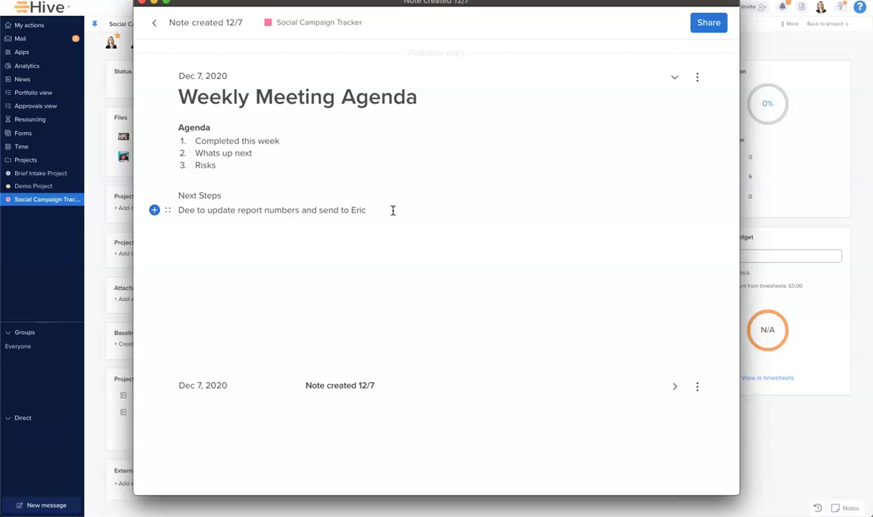
- Turn the report-numbers line into an action item assigned to myself
{"action": "left_click_drag", "start_coordinate": [392, 210], "coordinate": [180, 213]}
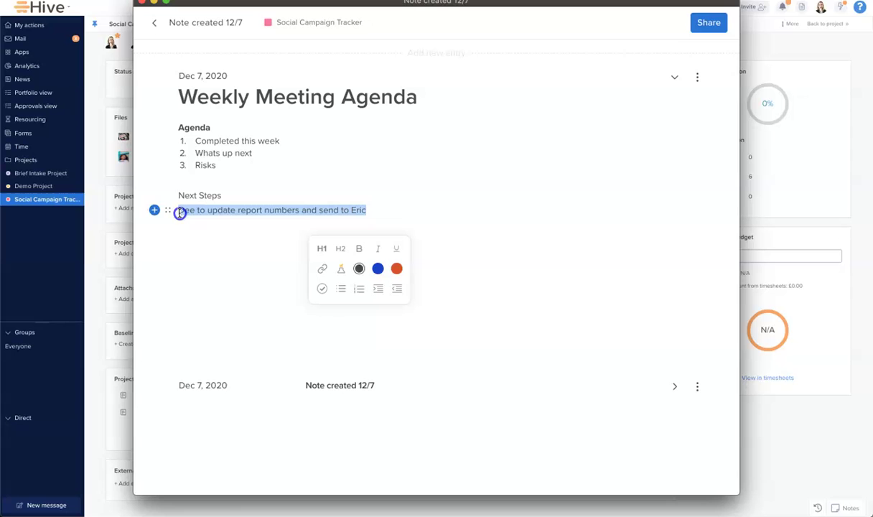
{"action": "left_click", "coordinate": [323, 290]}
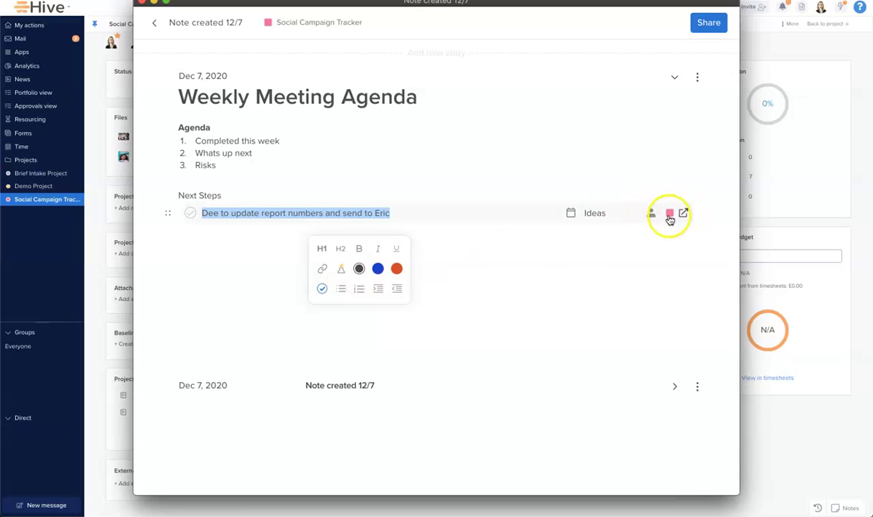
{"action": "left_click", "coordinate": [499, 230]}
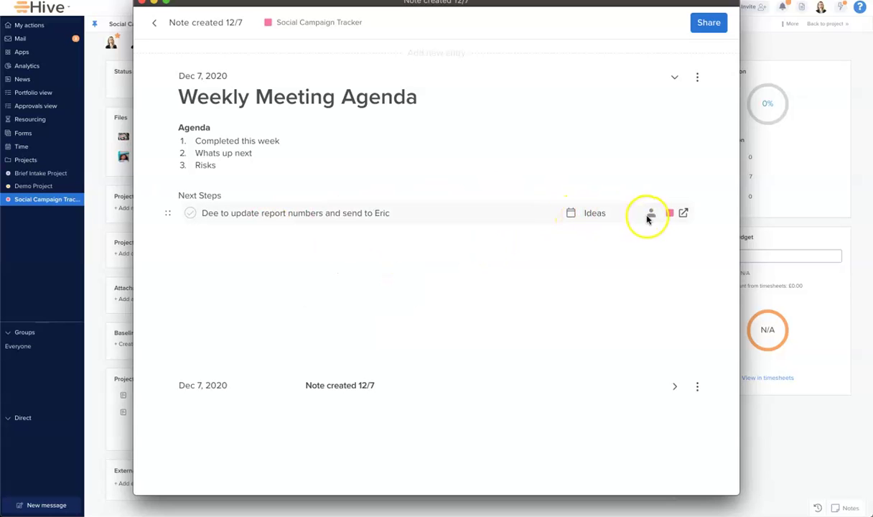
{"action": "left_click", "coordinate": [651, 215]}
{"action": "left_click", "coordinate": [630, 333]}
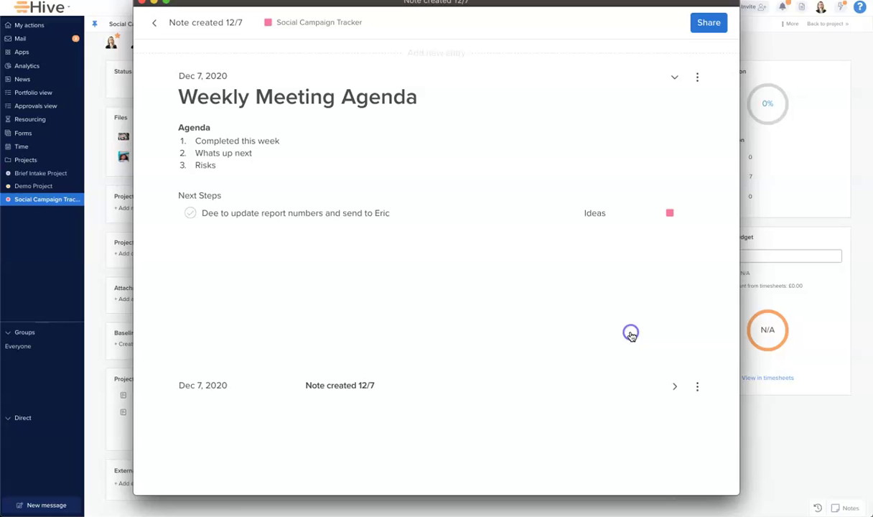
- Give the action item a Dec 10 due date and status Planned
{"action": "left_click", "coordinate": [568, 210]}
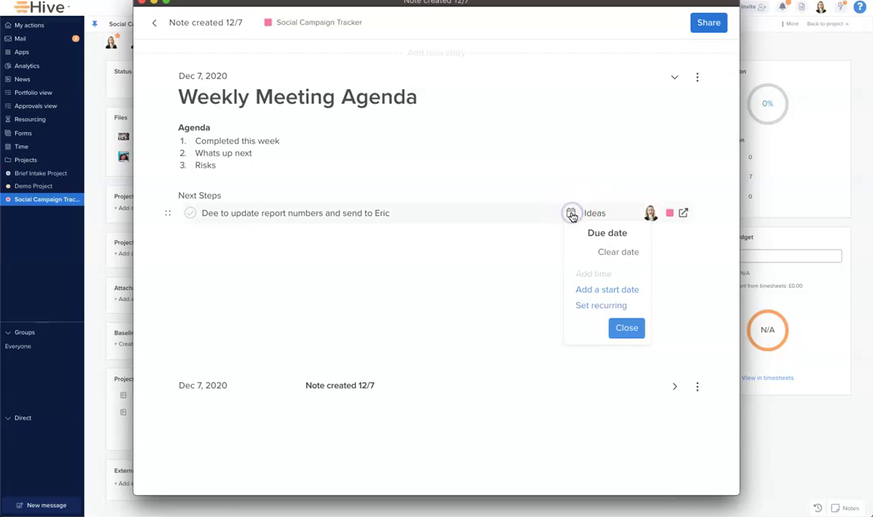
{"action": "left_click", "coordinate": [658, 324]}
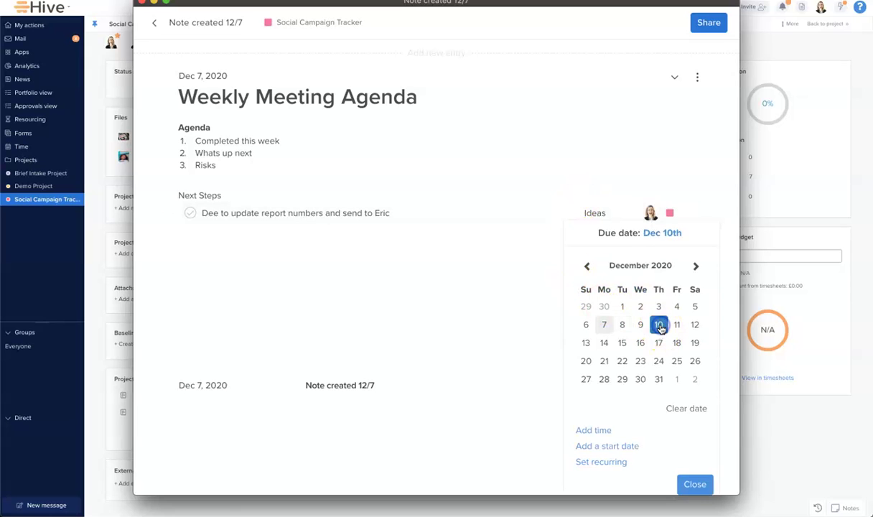
{"action": "left_click", "coordinate": [695, 482]}
{"action": "left_click", "coordinate": [604, 214]}
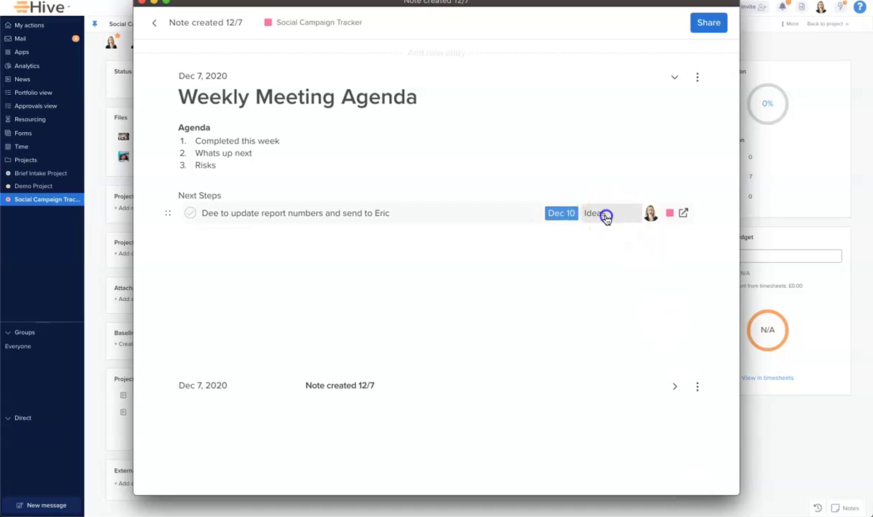
{"action": "left_click", "coordinate": [607, 233]}
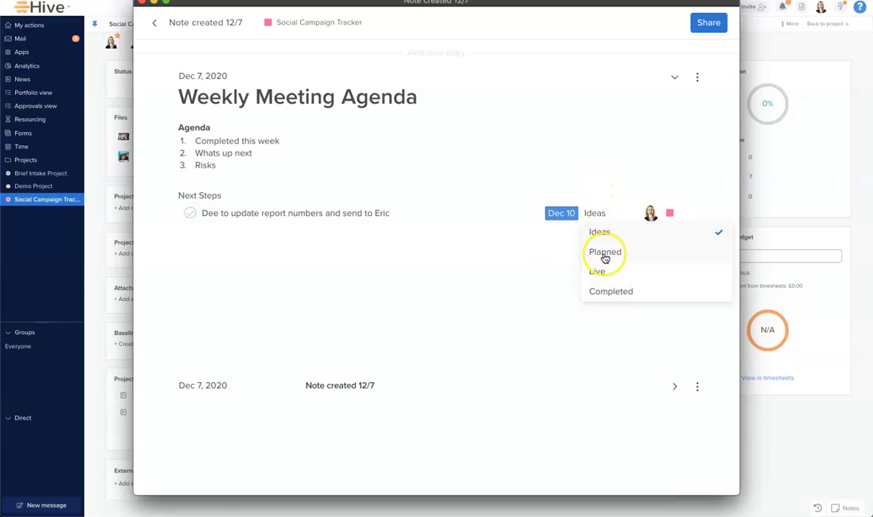
{"action": "left_click", "coordinate": [605, 252]}
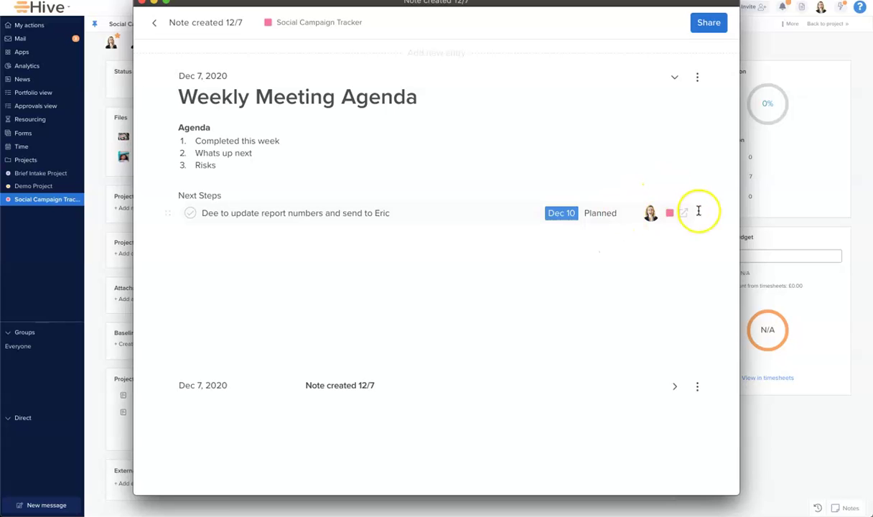
{"action": "left_click", "coordinate": [684, 214]}
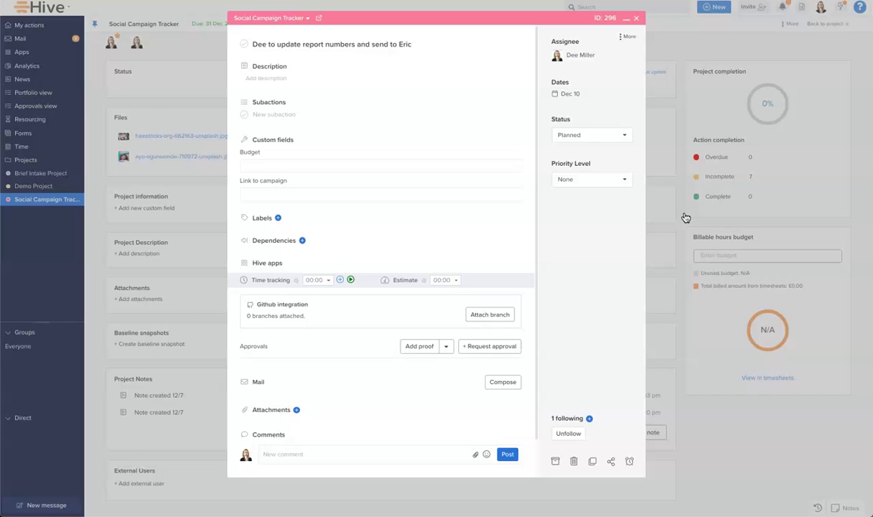
{"action": "left_click", "coordinate": [636, 17]}
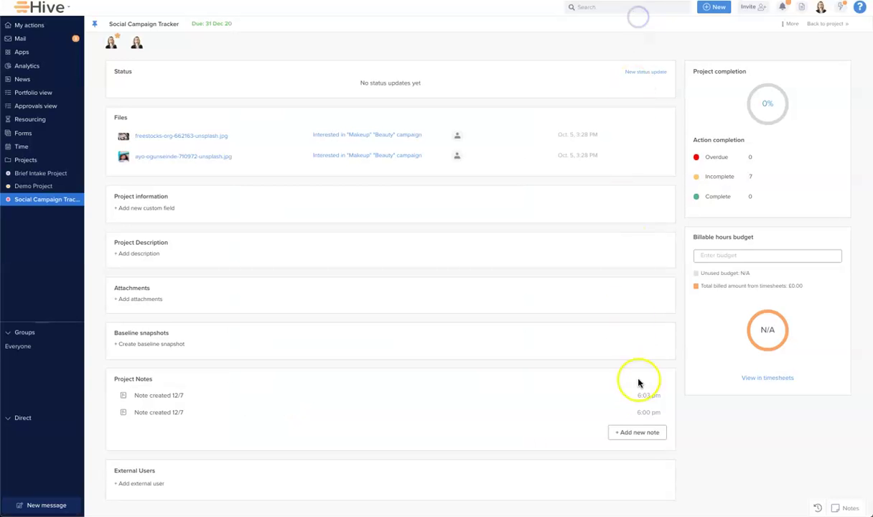
{"action": "left_click", "coordinate": [209, 398]}
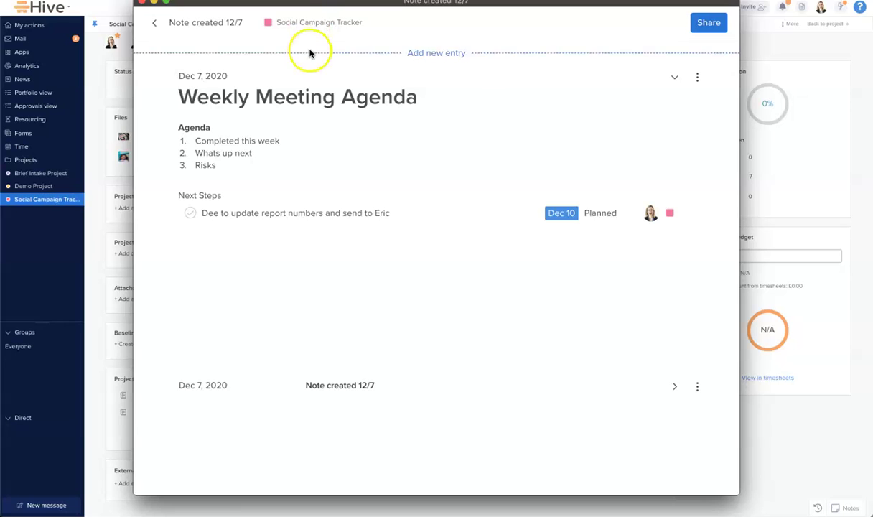
- Add two more actions: Finish Report and Set up Review meeting
{"action": "key", "text": "Return"}
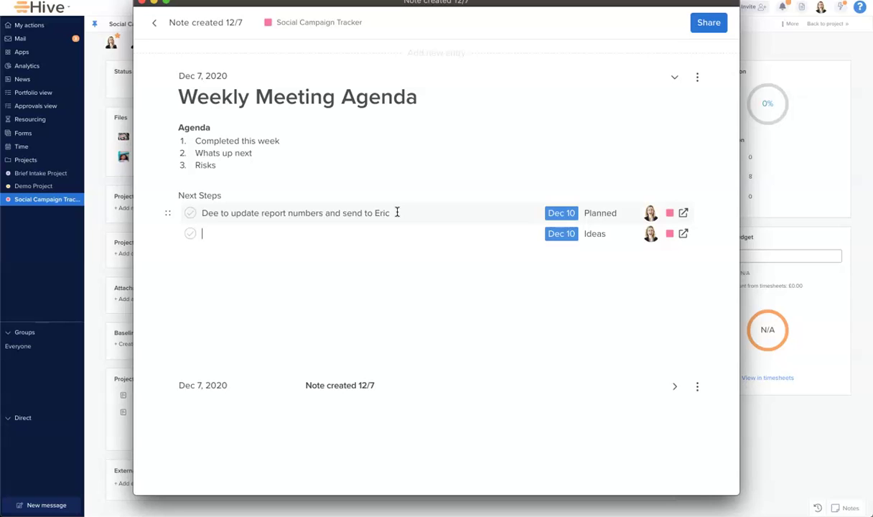
{"action": "type", "text": "Finish Report"}
{"action": "key", "text": "Return"}
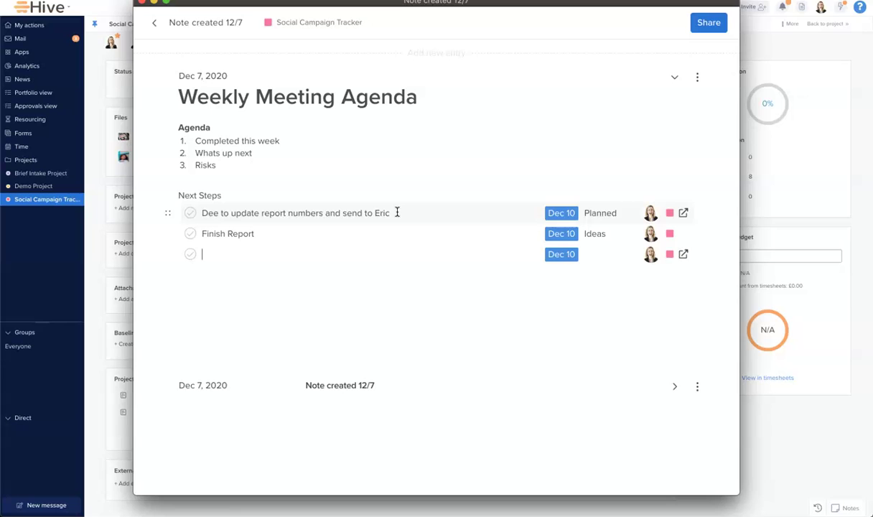
{"action": "type", "text": "Set up Review meeting"}
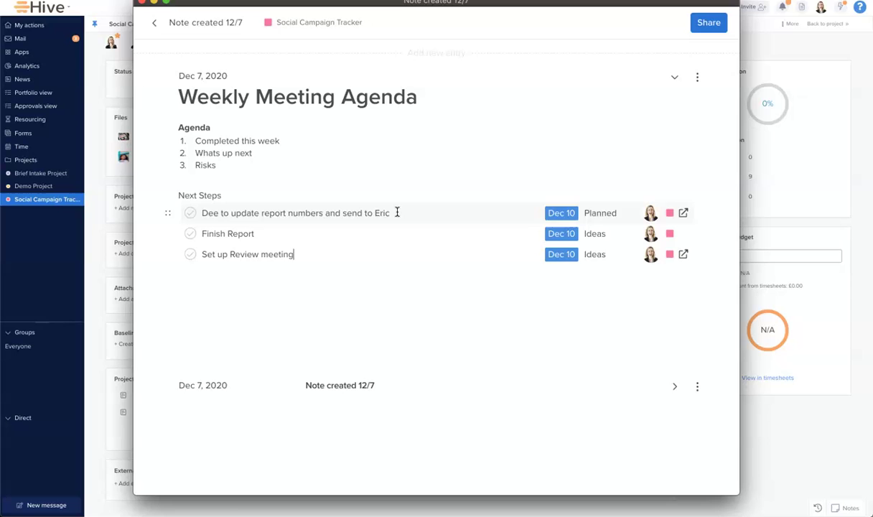
- Set due dates: Set up Review meeting Dec 17, Finish Report Dec 15
{"action": "left_click", "coordinate": [560, 257]}
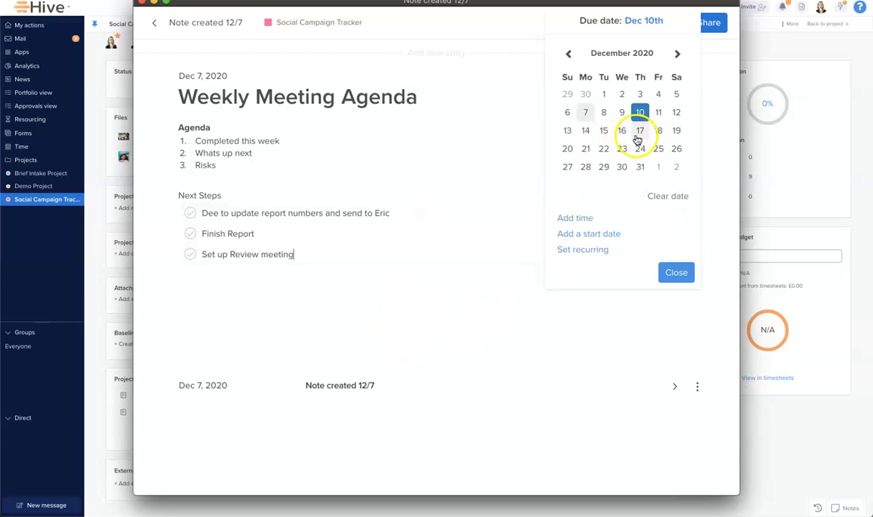
{"action": "left_click", "coordinate": [639, 131]}
{"action": "left_click", "coordinate": [675, 271]}
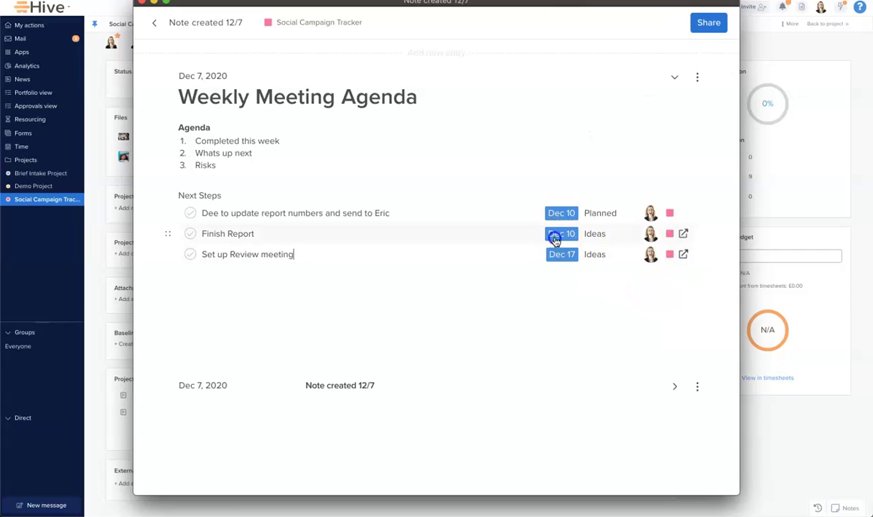
{"action": "left_click", "coordinate": [552, 233]}
{"action": "left_click", "coordinate": [602, 132]}
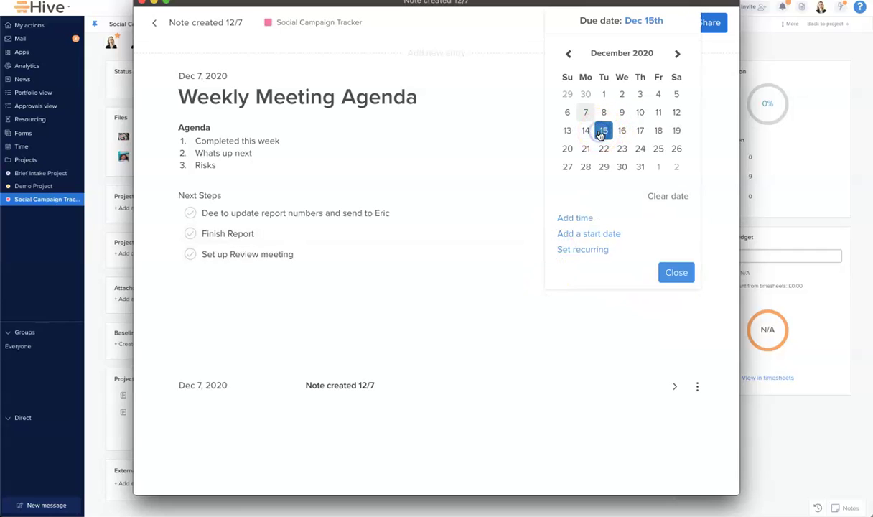
{"action": "left_click", "coordinate": [673, 273]}
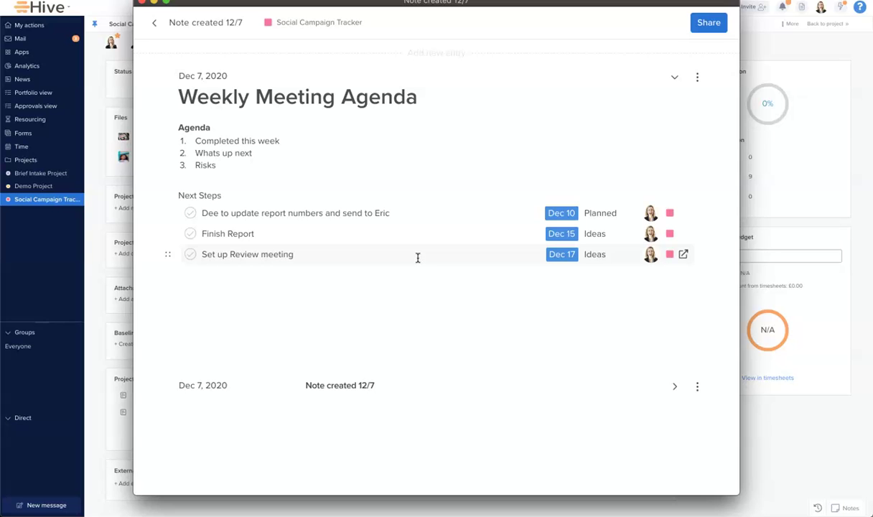
{"action": "left_click", "coordinate": [713, 26]}
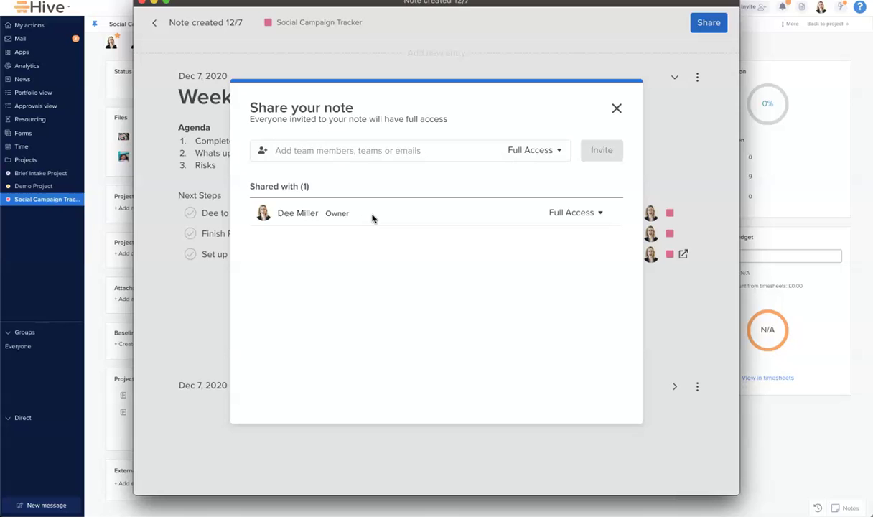
{"action": "left_click", "coordinate": [616, 108]}
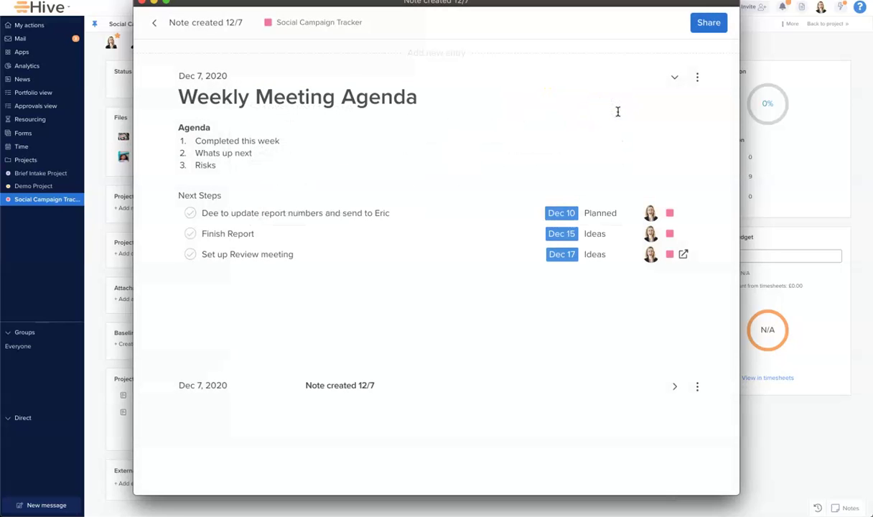
- Open the note as a new email draft from its Email action, then discard it
{"action": "left_click", "coordinate": [698, 78]}
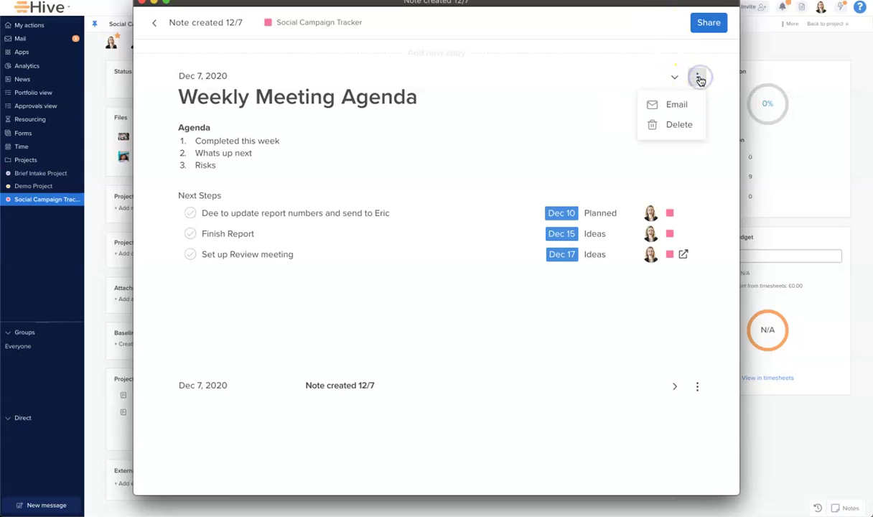
{"action": "left_click", "coordinate": [671, 104]}
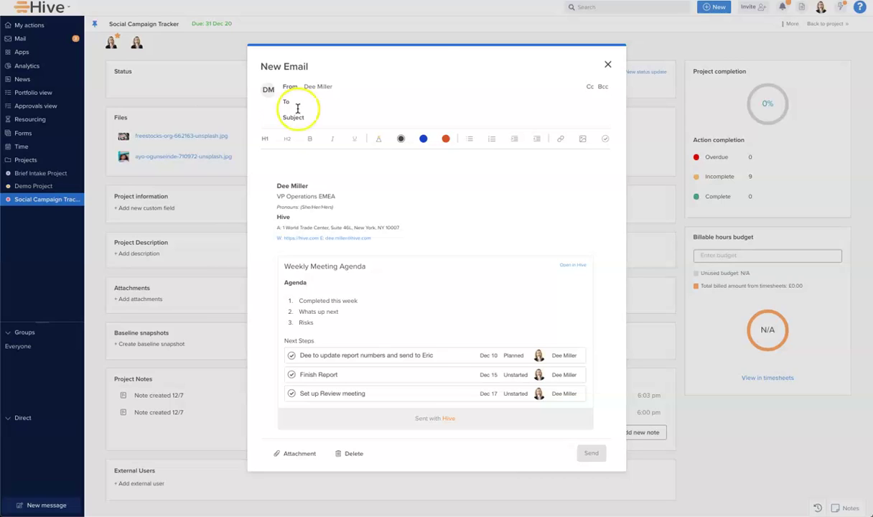
{"action": "left_click", "coordinate": [287, 164]}
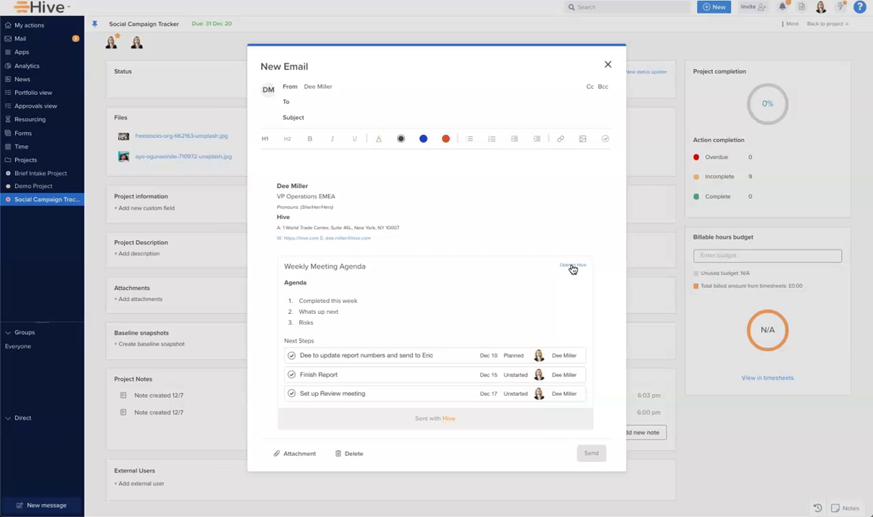
{"action": "left_click", "coordinate": [607, 65]}
- Reopen the note, put Set up Review meeting above Finish Report, and complete the report-numbers action
{"action": "left_click", "coordinate": [399, 395]}
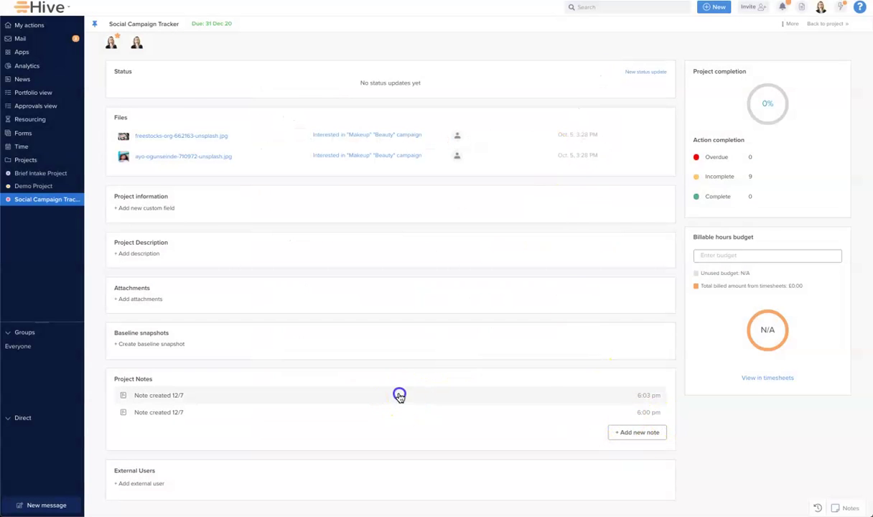
{"action": "mouse_move", "coordinate": [678, 210]}
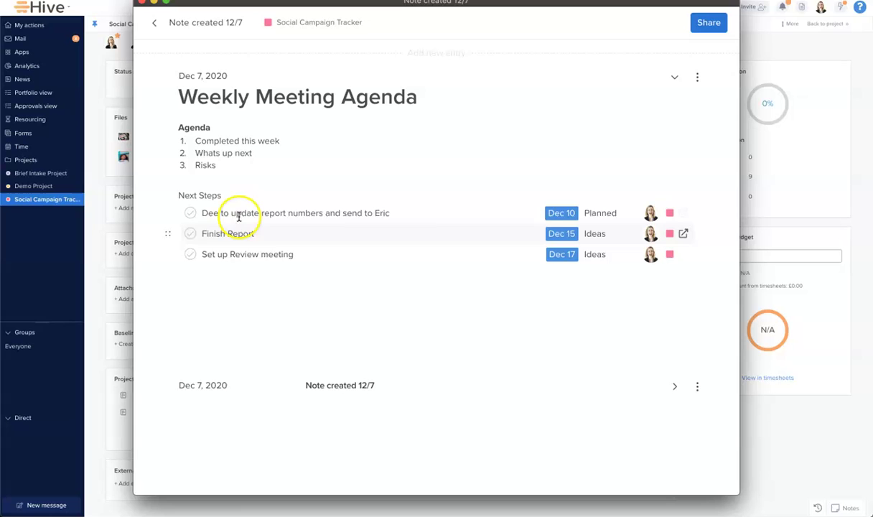
{"action": "left_click_drag", "start_coordinate": [168, 254], "coordinate": [168, 231]}
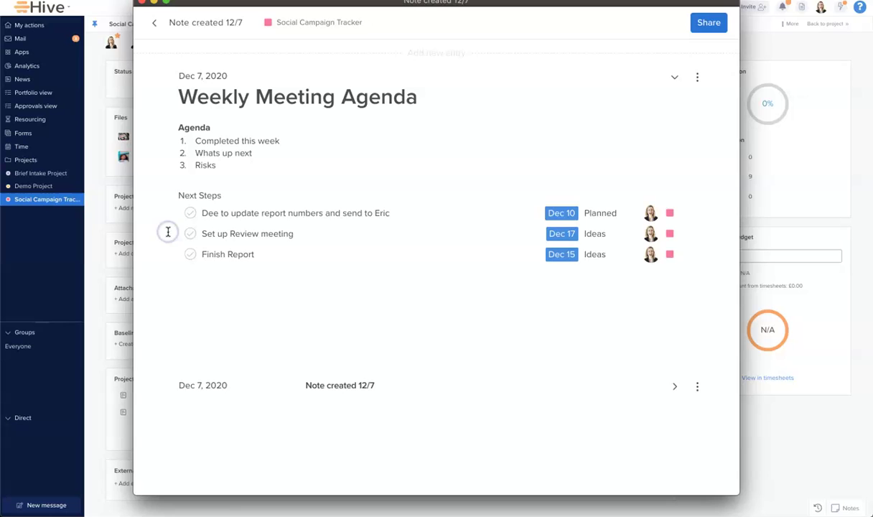
{"action": "left_click_drag", "start_coordinate": [159, 126], "coordinate": [169, 171]}
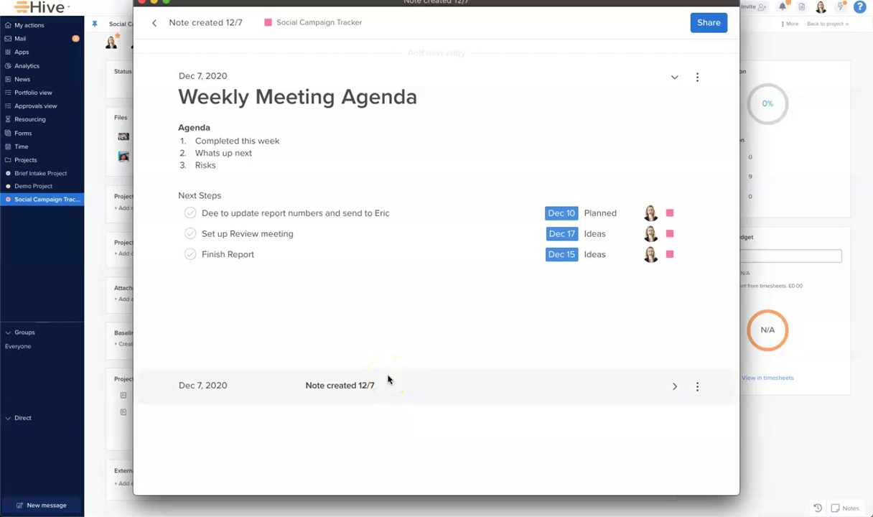
{"action": "left_click_drag", "start_coordinate": [269, 249], "coordinate": [195, 231]}
{"action": "left_click", "coordinate": [191, 214]}
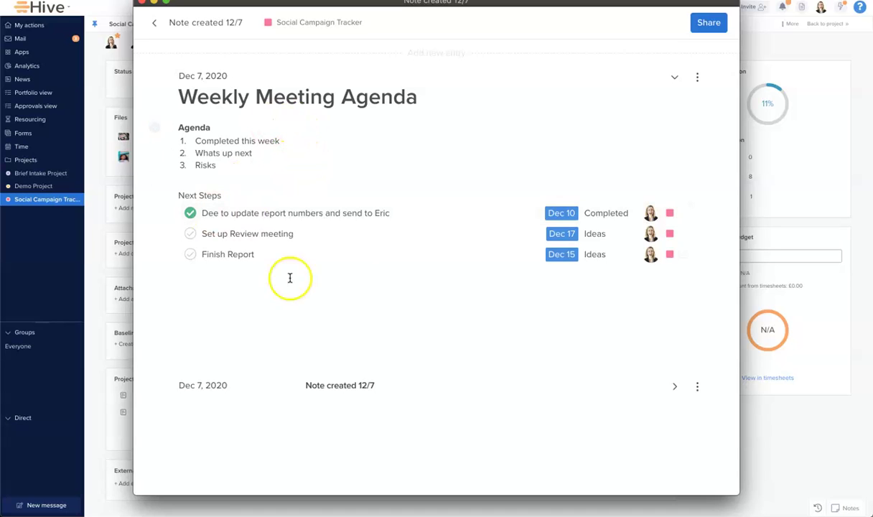
- Reopen the first project note, retitle it 'Weekly Meeting', and return to Project Notes
{"action": "left_click", "coordinate": [154, 23]}
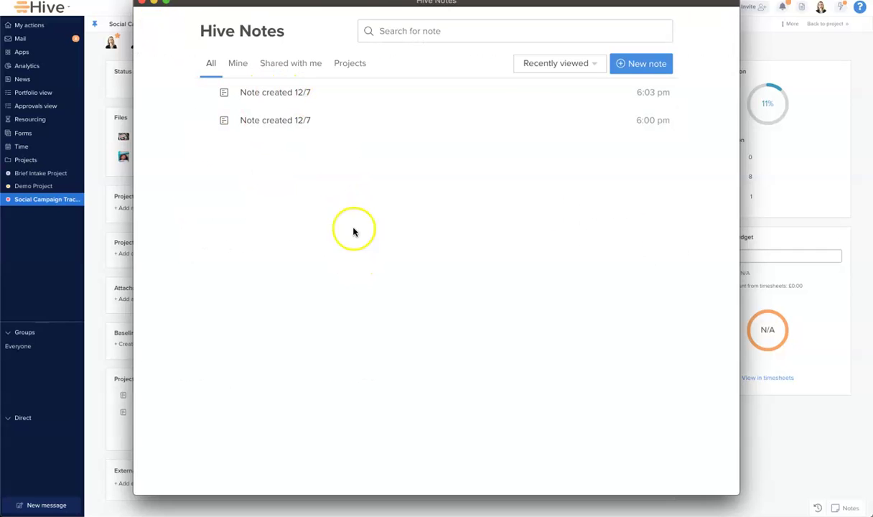
{"action": "left_click", "coordinate": [142, 4]}
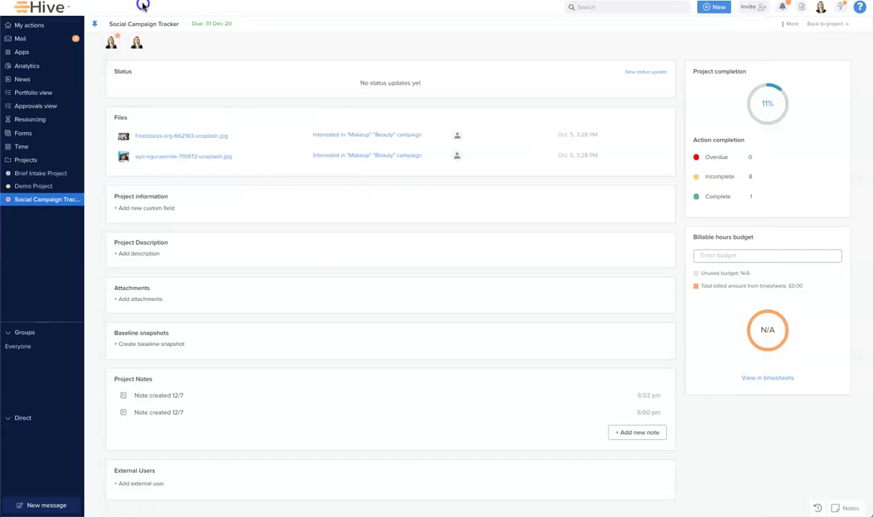
{"action": "left_click", "coordinate": [176, 399]}
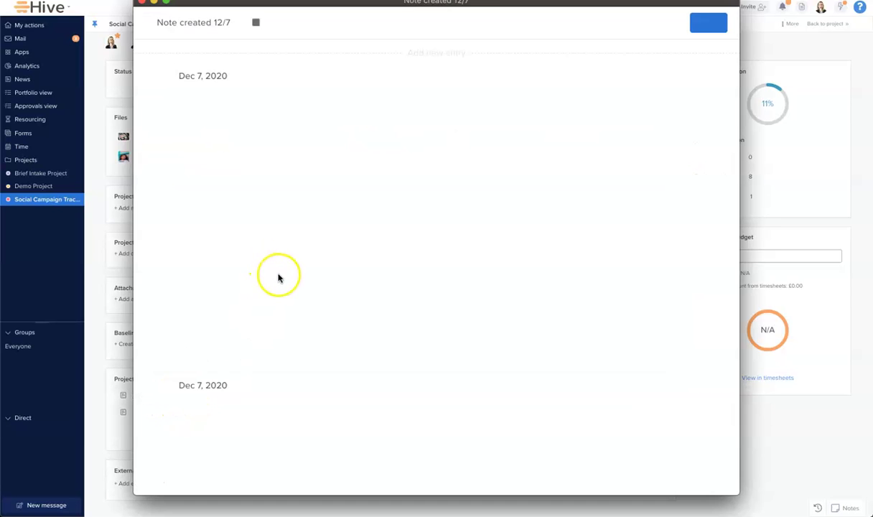
{"action": "left_click", "coordinate": [201, 25]}
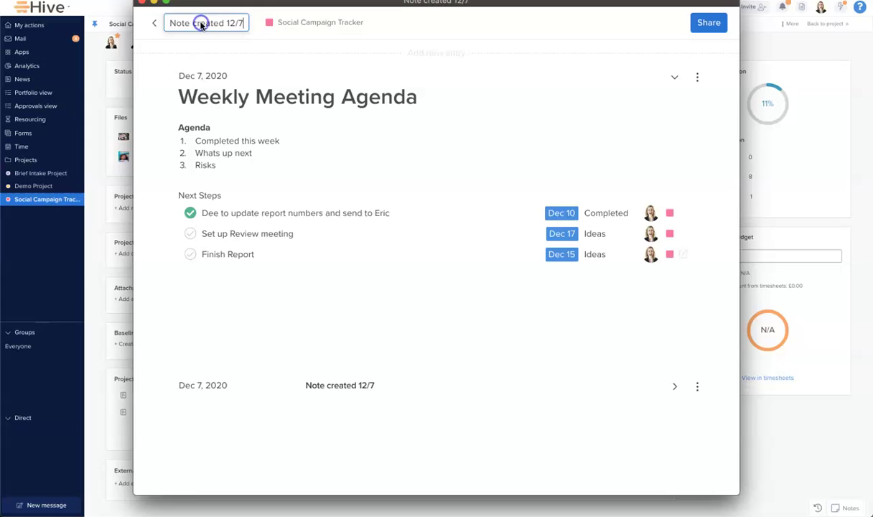
{"action": "key", "text": "BackSpace"}
{"action": "key", "text": "BackSpace"}
{"action": "key", "text": "BackSpace"}
{"action": "key", "text": "BackSpace"}
{"action": "key", "text": "BackSpace"}
{"action": "key", "text": "BackSpace"}
{"action": "key", "text": "BackSpace"}
{"action": "key", "text": "BackSpace"}
{"action": "key", "text": "BackSpace"}
{"action": "key", "text": "BackSpace"}
{"action": "key", "text": "BackSpace"}
{"action": "key", "text": "BackSpace"}
{"action": "key", "text": "BackSpace"}
{"action": "key", "text": "BackSpace"}
{"action": "key", "text": "BackSpace"}
{"action": "key", "text": "BackSpace"}
{"action": "key", "text": "BackSpace"}
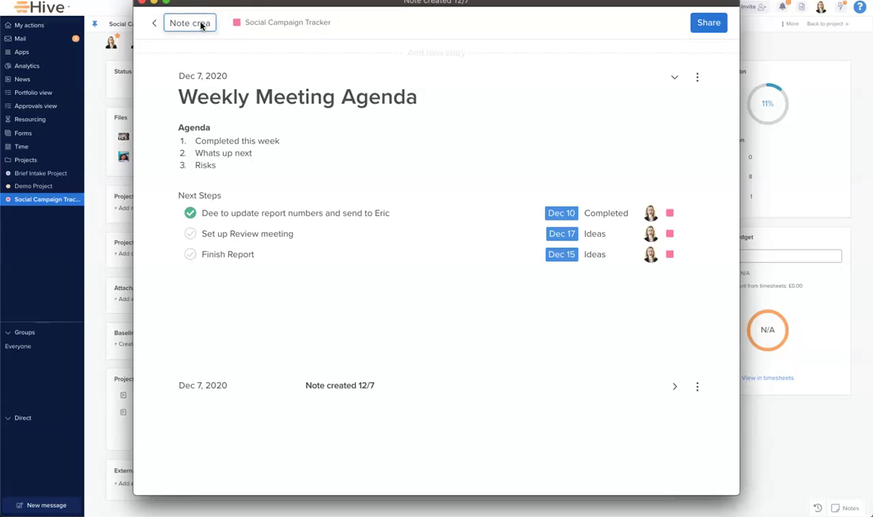
{"action": "type", "text": "Wee"}
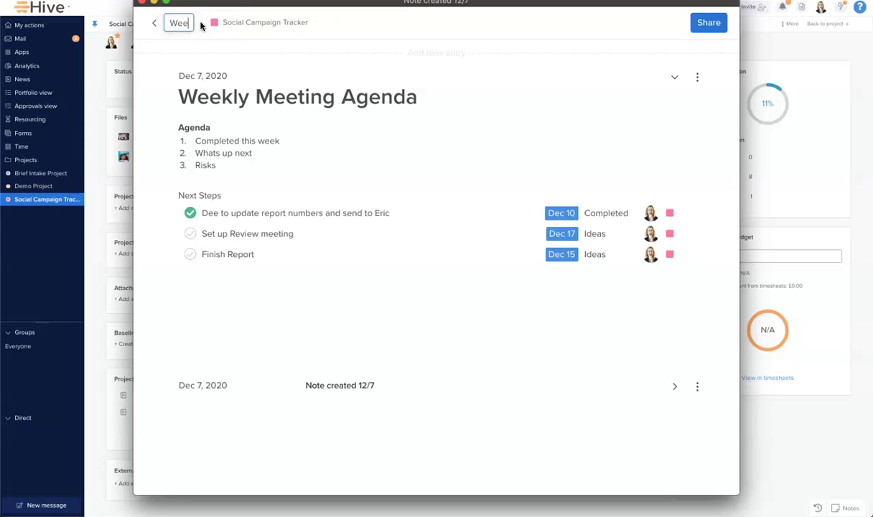
{"action": "type", "text": "kly Meeting"}
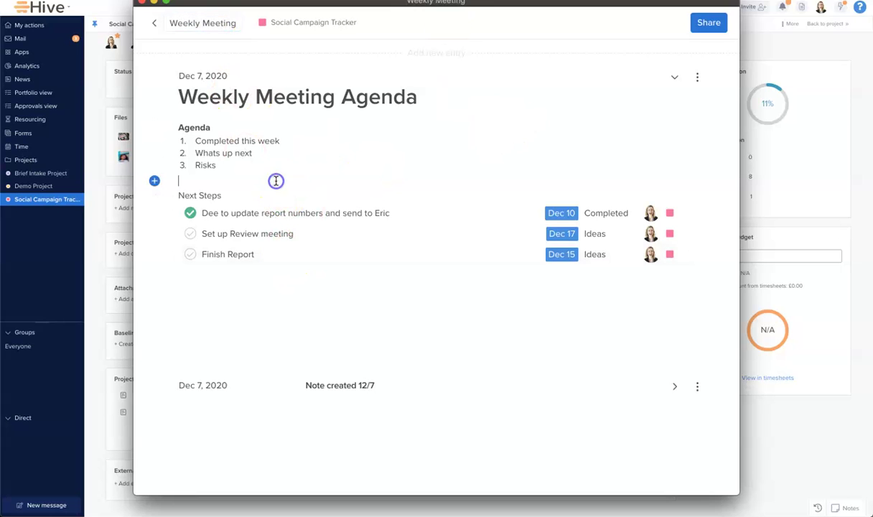
{"action": "left_click", "coordinate": [154, 24]}
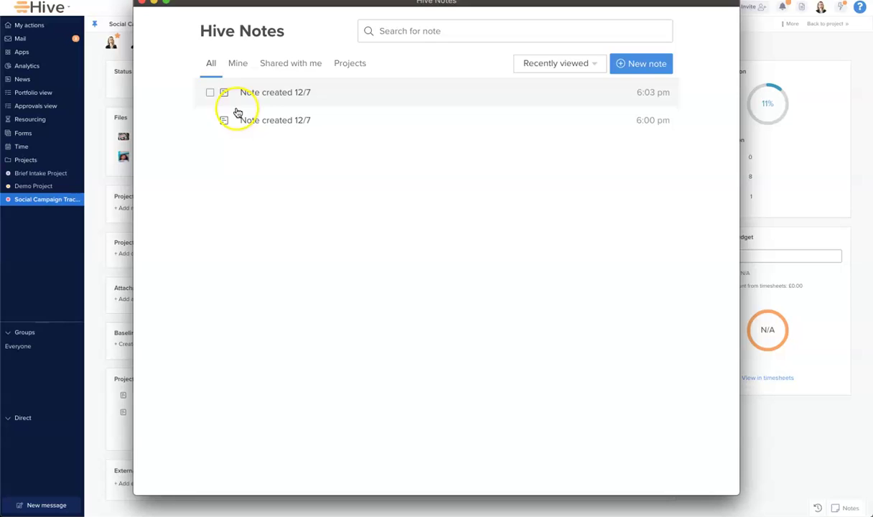
{"action": "left_click", "coordinate": [141, 4]}
{"action": "scroll", "coordinate": [166, 414], "scroll_direction": "down", "scroll_amount": 1}
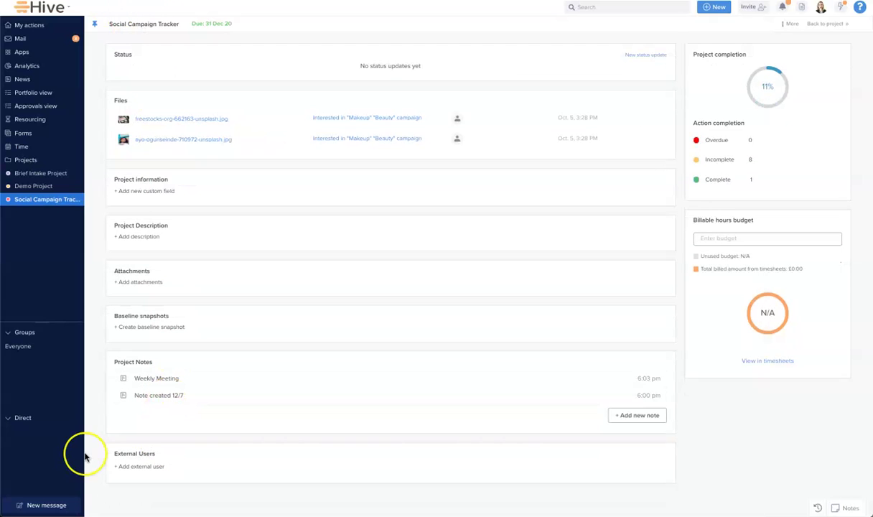